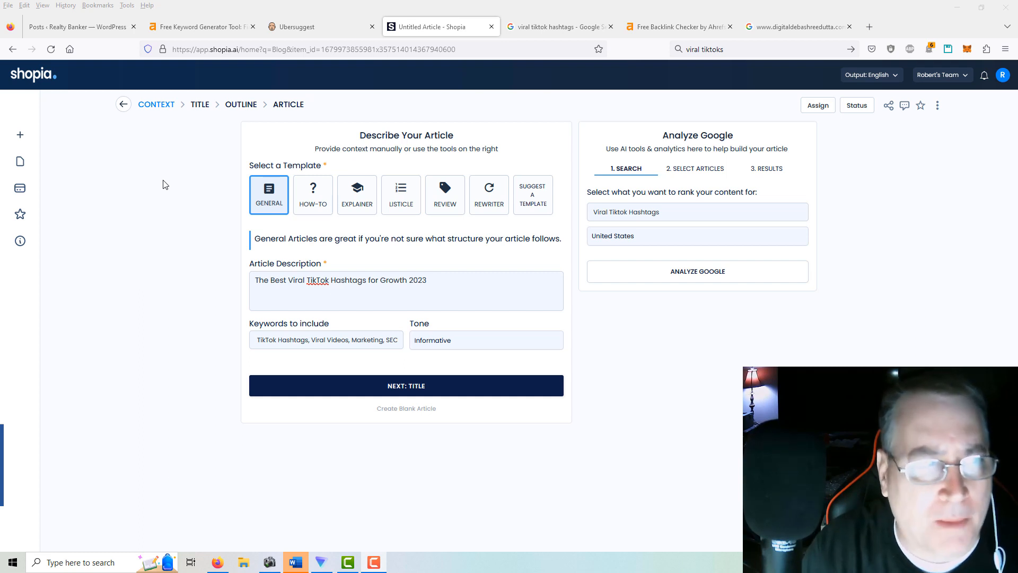
Review the Ahrefs and Ubersuggest keyword ideas, volumes and difficulty scores for "viral tiktoks".
{"action": "left_click", "coordinate": [199, 27]}
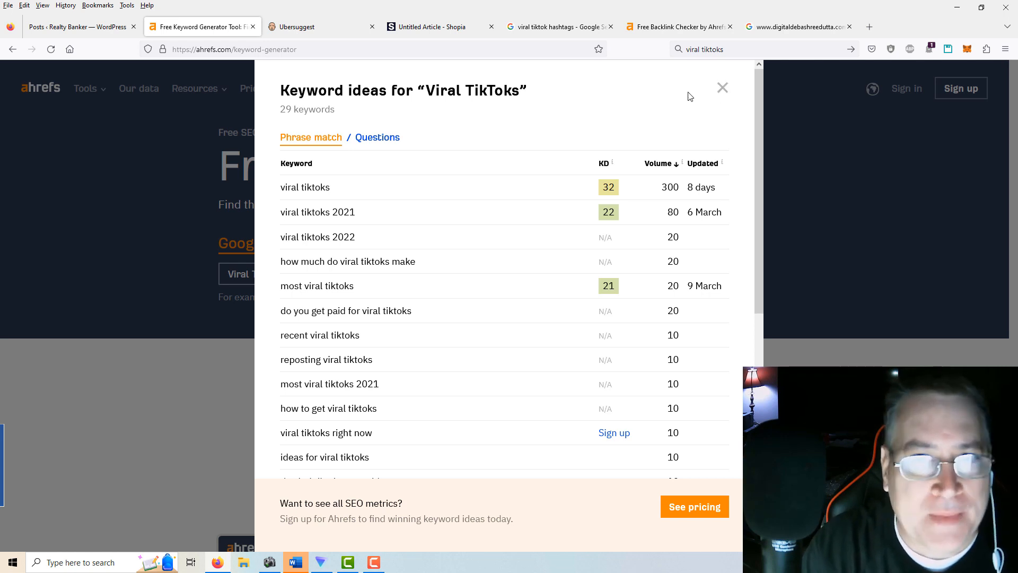
{"action": "left_click", "coordinate": [295, 34]}
{"action": "scroll", "coordinate": [348, 268], "scroll_direction": "up", "scroll_amount": 7}
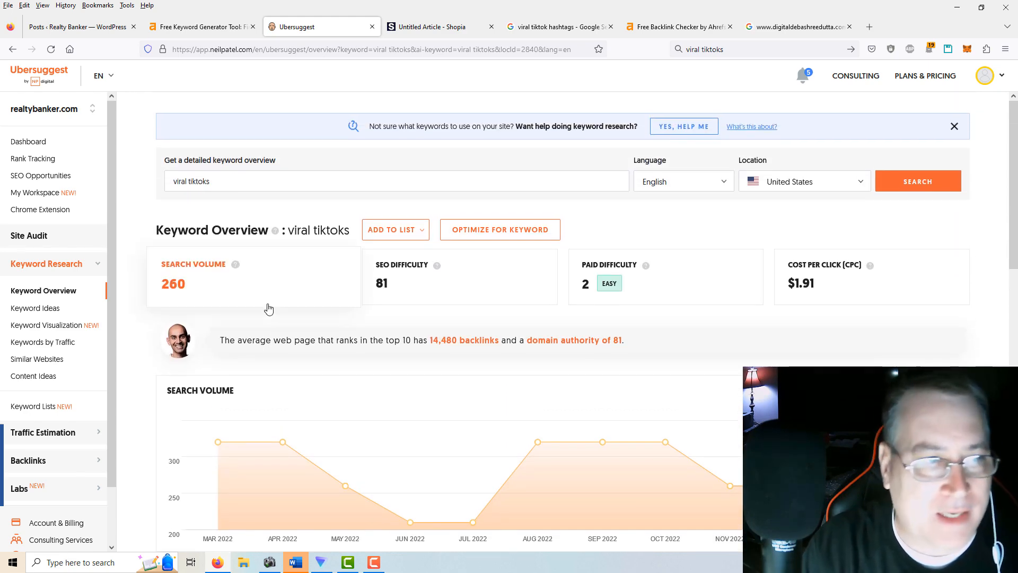
{"action": "scroll", "coordinate": [398, 373], "scroll_direction": "down", "scroll_amount": 8}
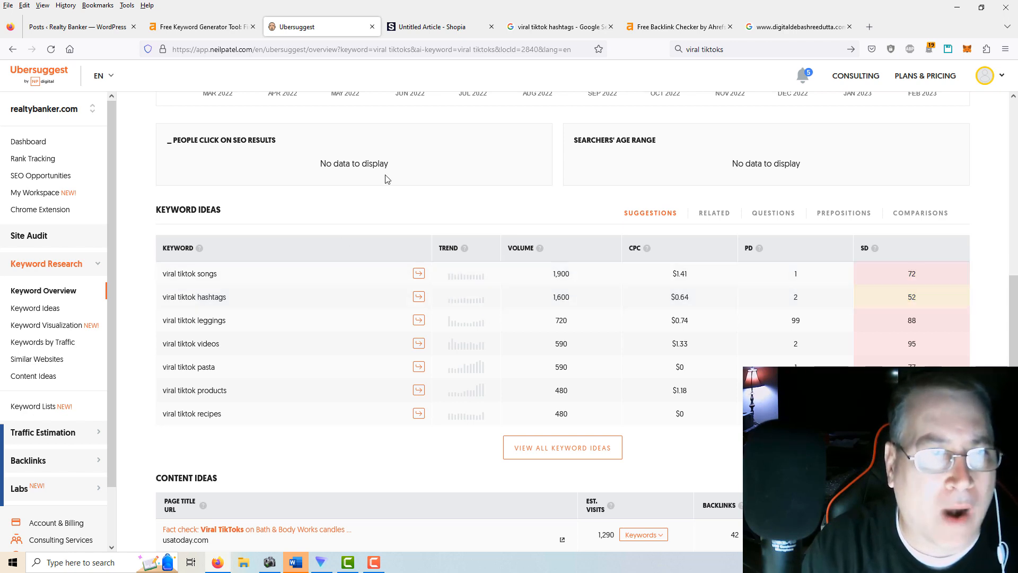
Switch to Shopia and run the Google analysis for "Viral Tiktok Hashtags" in the United States.
{"action": "left_click", "coordinate": [424, 32]}
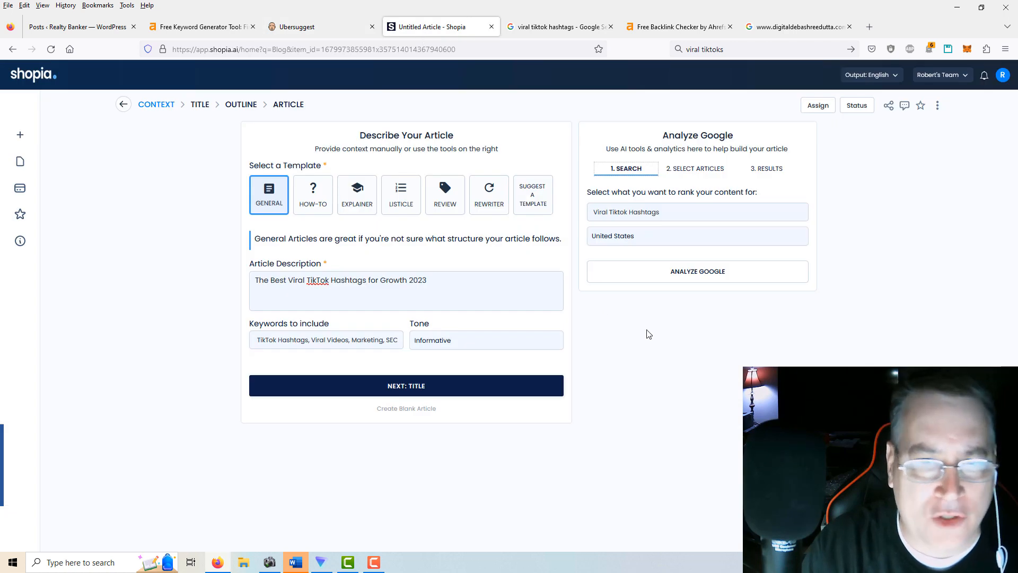
{"action": "left_click", "coordinate": [642, 215]}
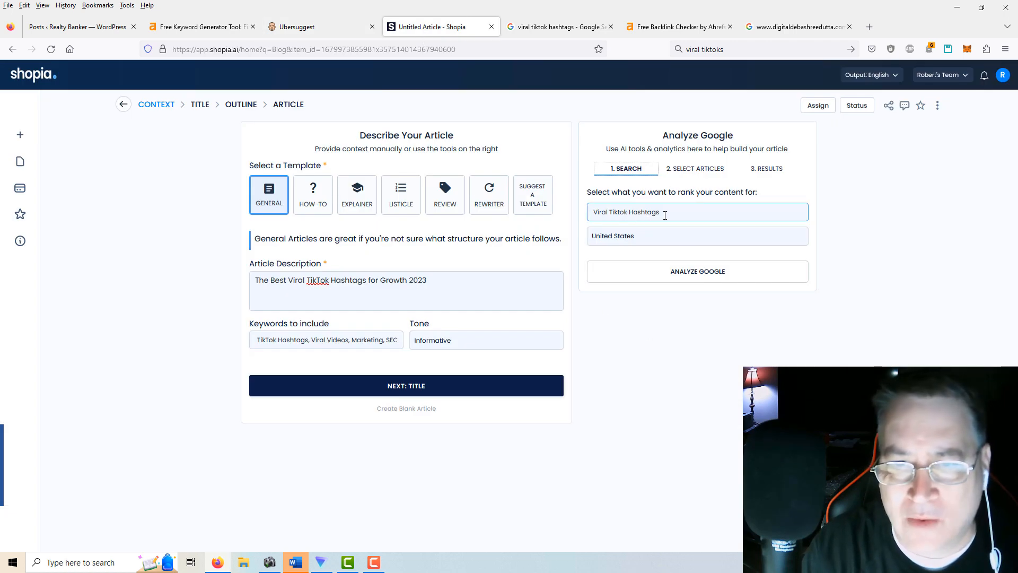
{"action": "left_click", "coordinate": [634, 240]}
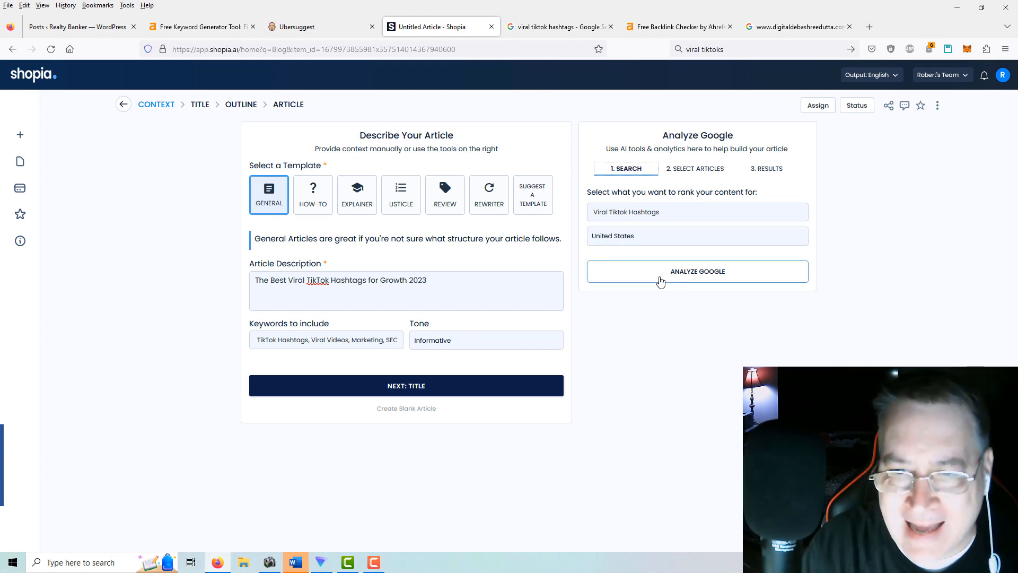
{"action": "left_click", "coordinate": [695, 277]}
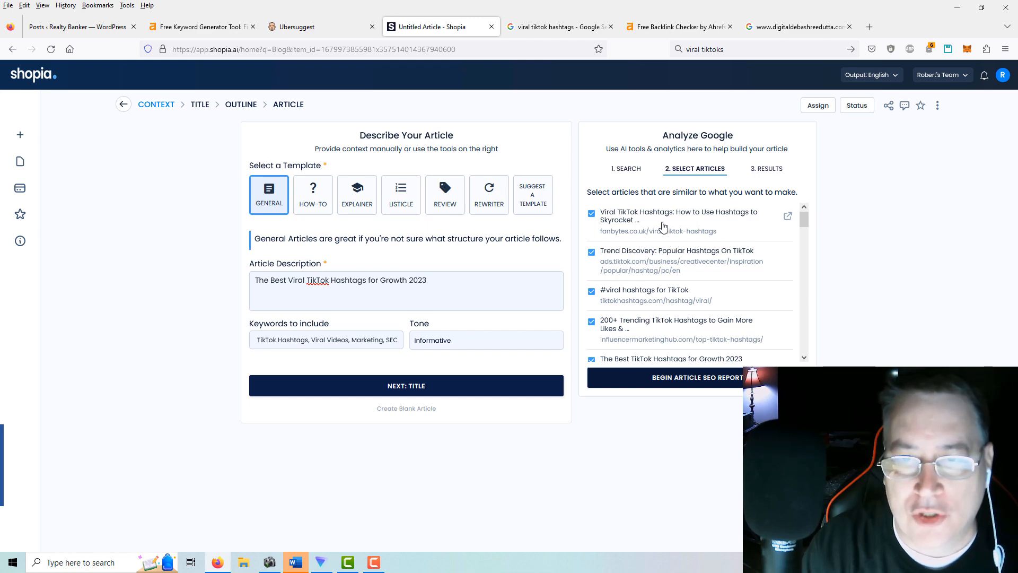
Compare the Google results for "viral tiktok hashtags" with the similar articles selected in Shopia's Google analysis.
{"action": "left_click", "coordinate": [553, 31]}
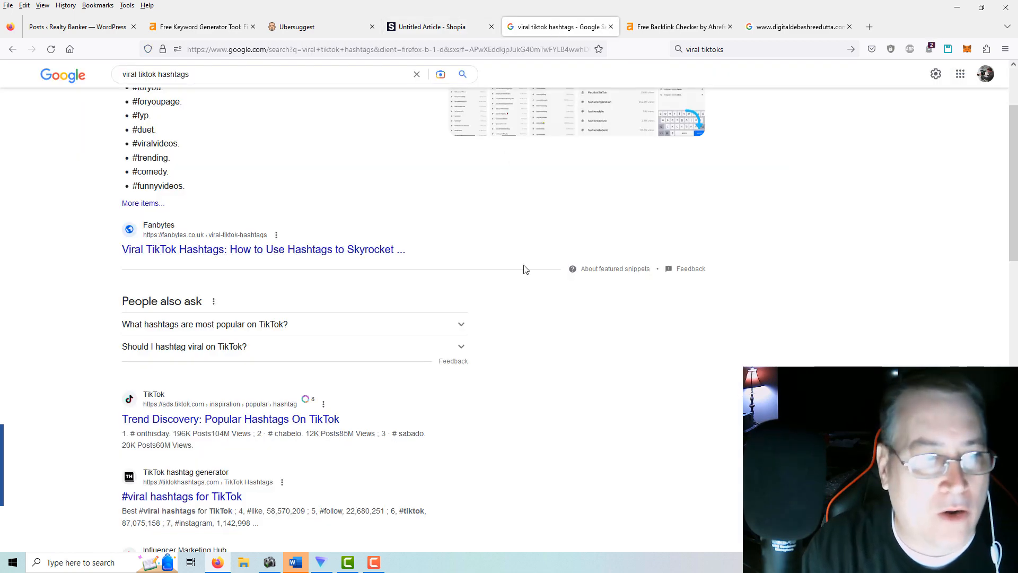
{"action": "scroll", "coordinate": [567, 308], "scroll_direction": "up", "scroll_amount": 2}
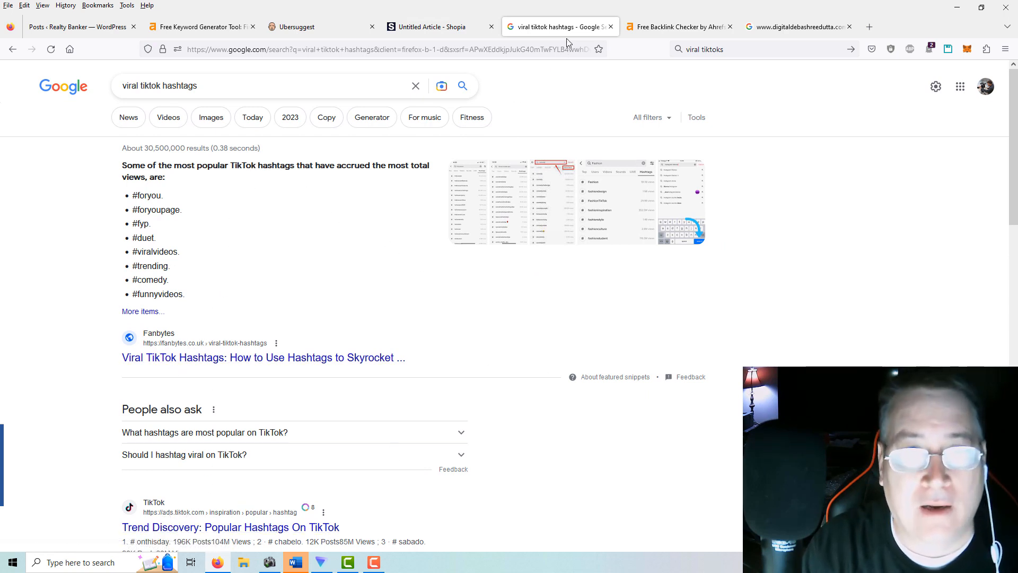
{"action": "left_click", "coordinate": [434, 32]}
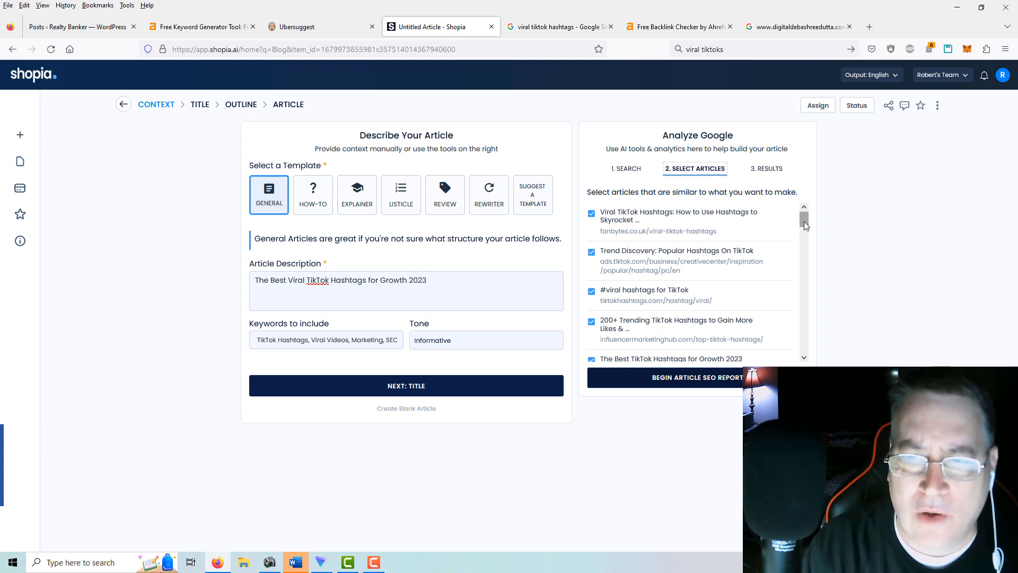
{"action": "scroll", "coordinate": [805, 234], "scroll_direction": "down", "scroll_amount": 1}
{"action": "left_click_drag", "start_coordinate": [805, 234], "coordinate": [804, 224]}
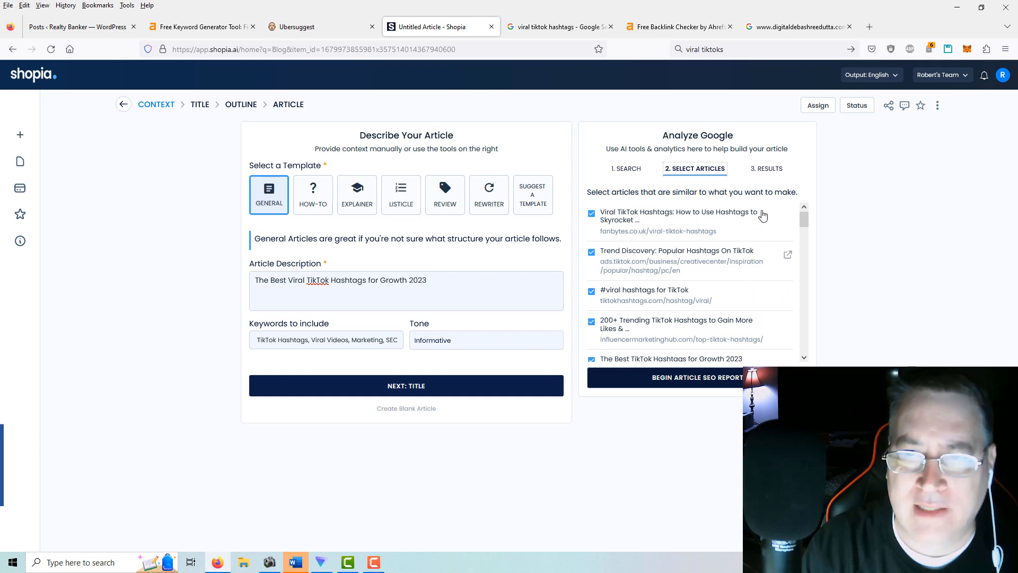
Show the Google analysis results and review the article description and the keywords to include.
{"action": "left_click", "coordinate": [767, 170]}
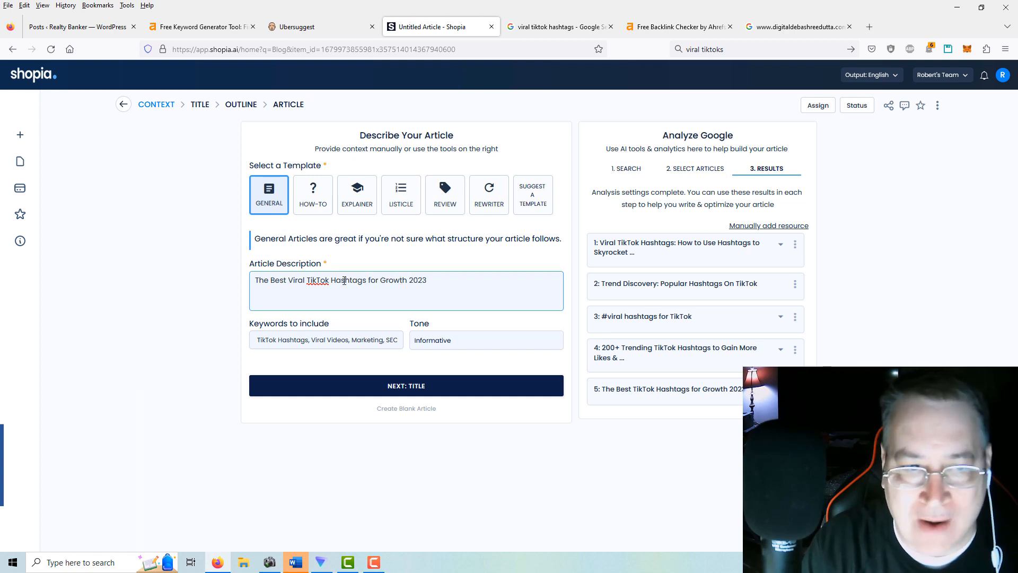
{"action": "left_click", "coordinate": [284, 337]}
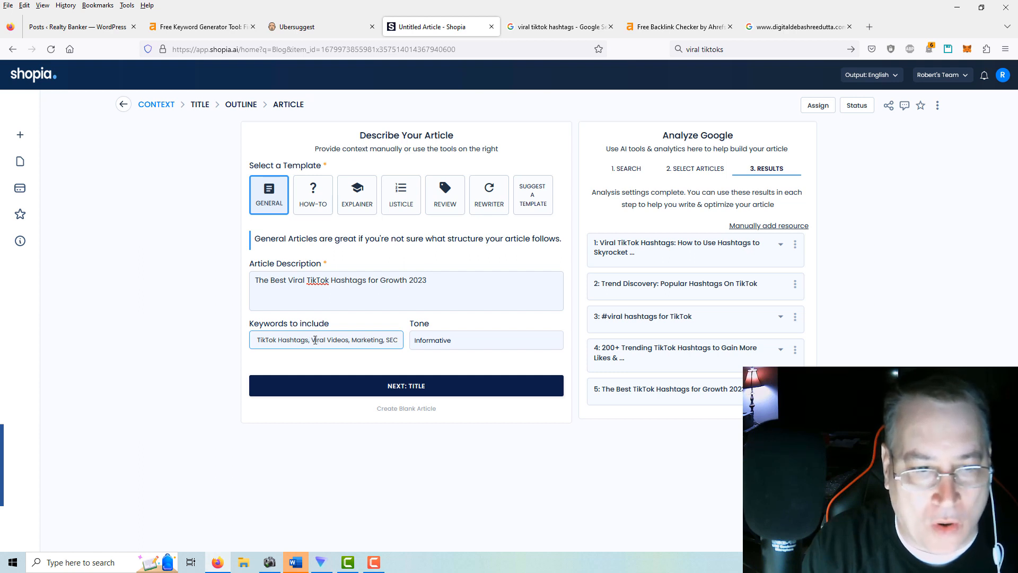
{"action": "left_click", "coordinate": [317, 284]}
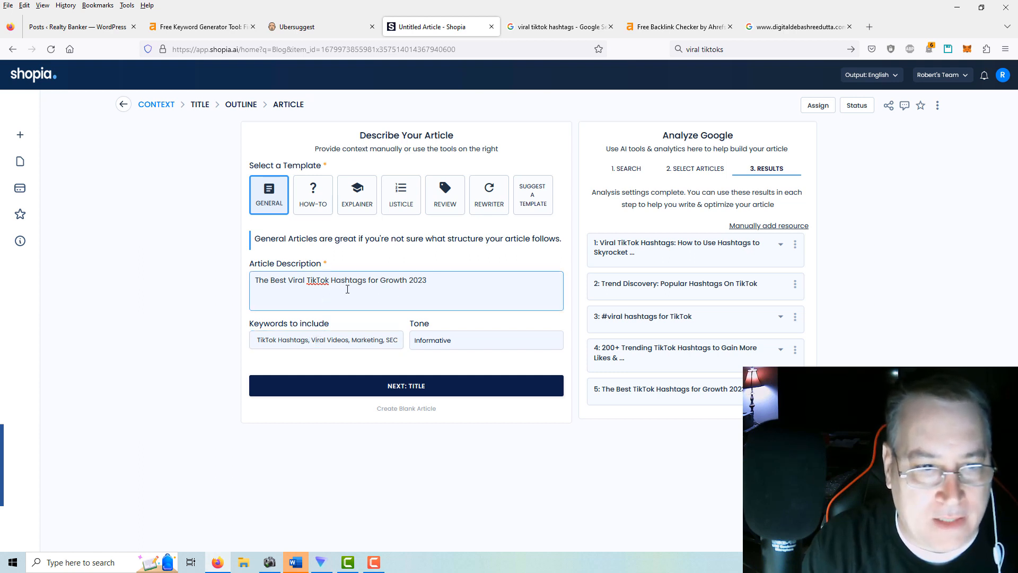
{"action": "left_click", "coordinate": [327, 337]}
{"action": "mouse_move", "coordinate": [285, 339]}
{"action": "left_mouse_down"}
{"action": "mouse_move", "coordinate": [265, 339]}
{"action": "mouse_move", "coordinate": [283, 340]}
{"action": "left_mouse_up"}
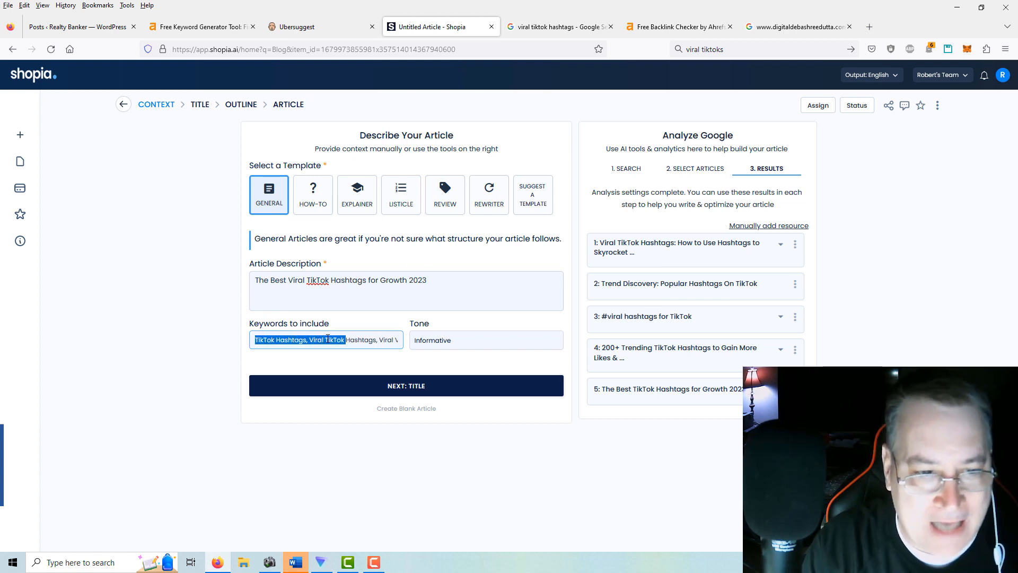
{"action": "left_click_drag", "start_coordinate": [365, 344], "coordinate": [422, 346]}
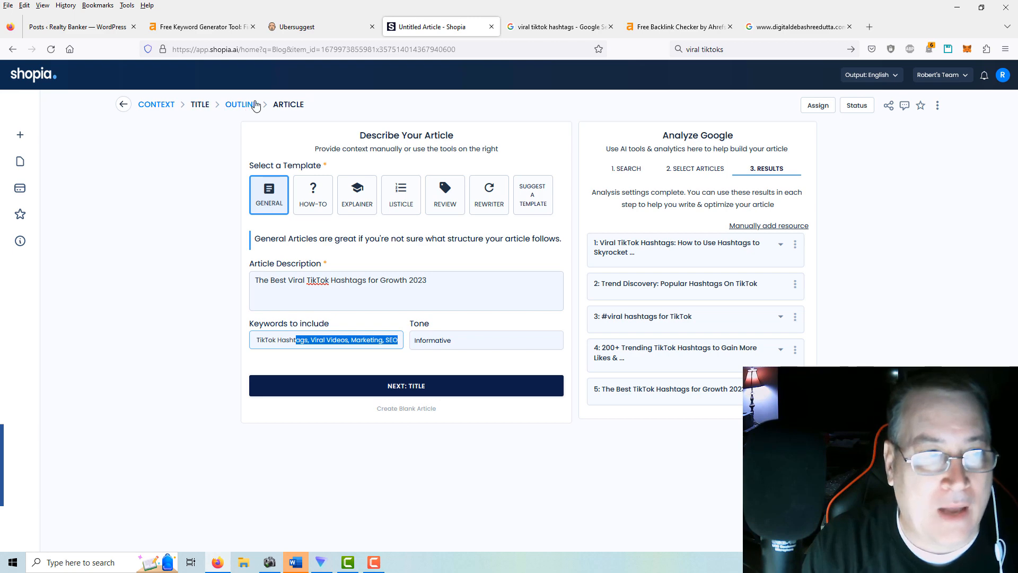
Open the generated article and examine its title, featured image choices and introduction.
{"action": "left_click", "coordinate": [285, 104]}
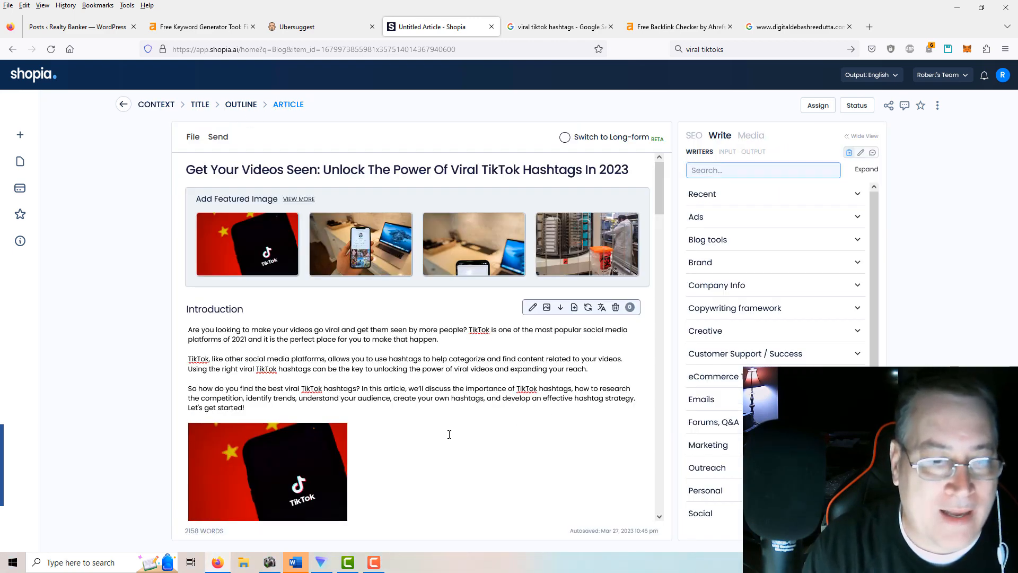
{"action": "left_click", "coordinate": [258, 408]}
{"action": "scroll", "coordinate": [398, 398], "scroll_direction": "down", "scroll_amount": 1}
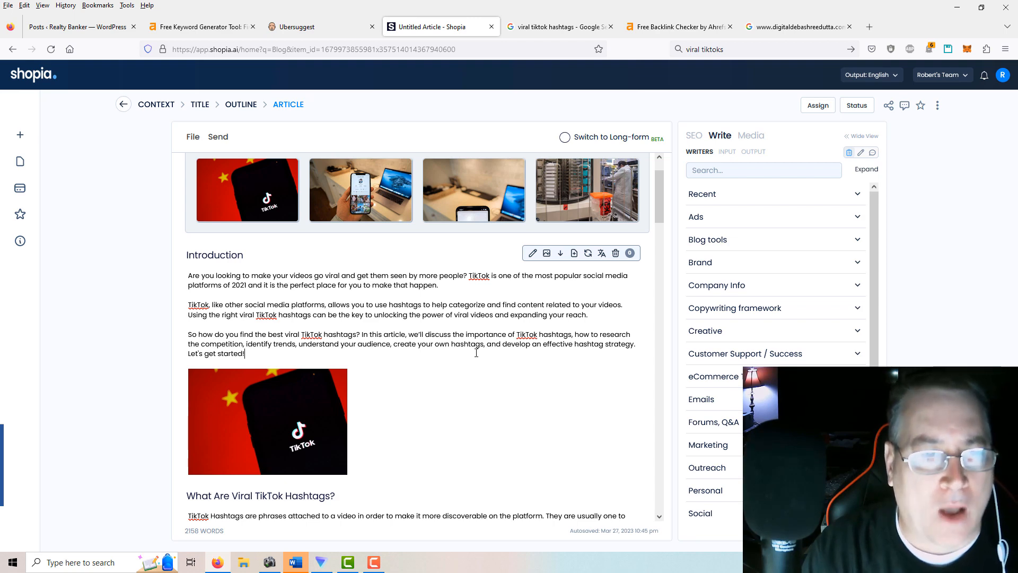
{"action": "scroll", "coordinate": [477, 353], "scroll_direction": "up", "scroll_amount": 1}
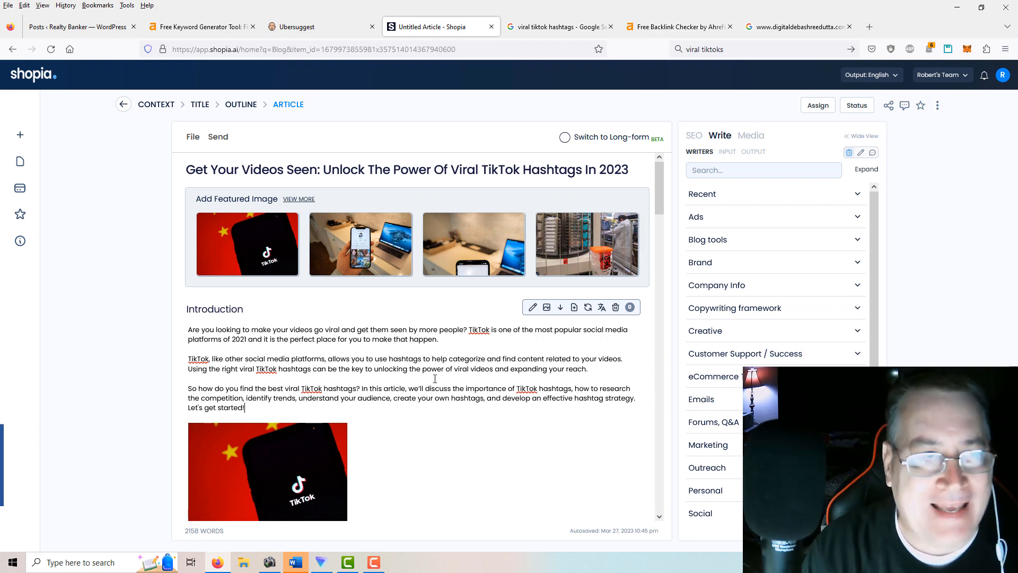
Review the article's outline headings and the AI-suggested titles, ending back on the outline.
{"action": "left_click", "coordinate": [236, 106]}
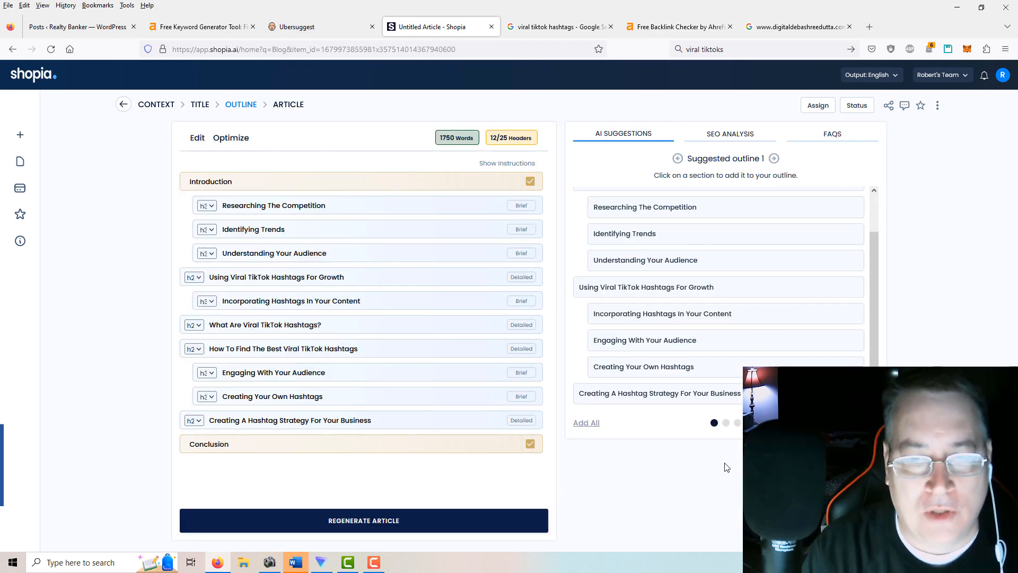
{"action": "left_click", "coordinate": [201, 107]}
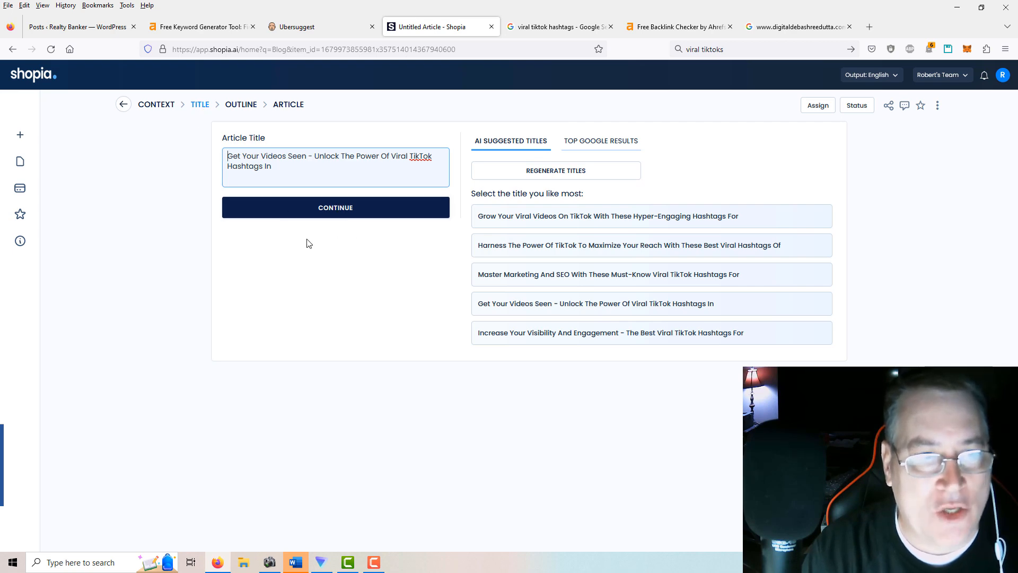
{"action": "left_click", "coordinate": [255, 106]}
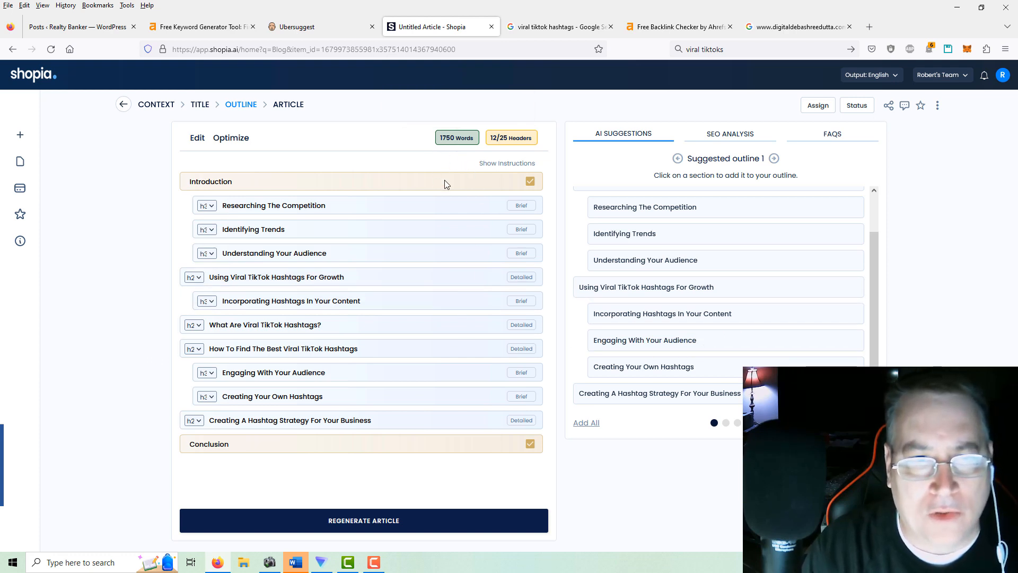
{"action": "mouse_move", "coordinate": [474, 139]}
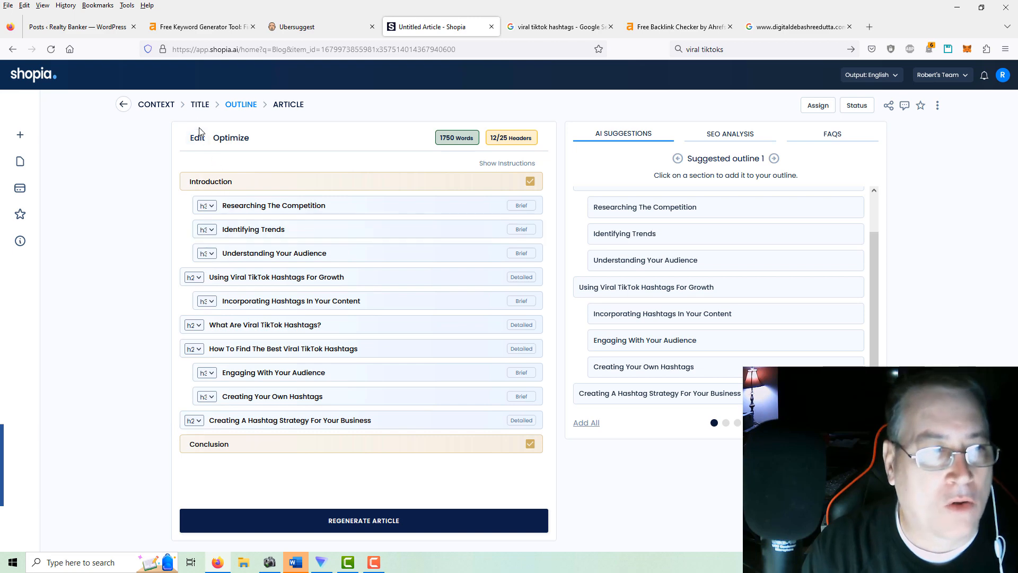
Reopen the generated article and read through its sections and images from the introduction to the conclusion.
{"action": "left_click", "coordinate": [288, 105]}
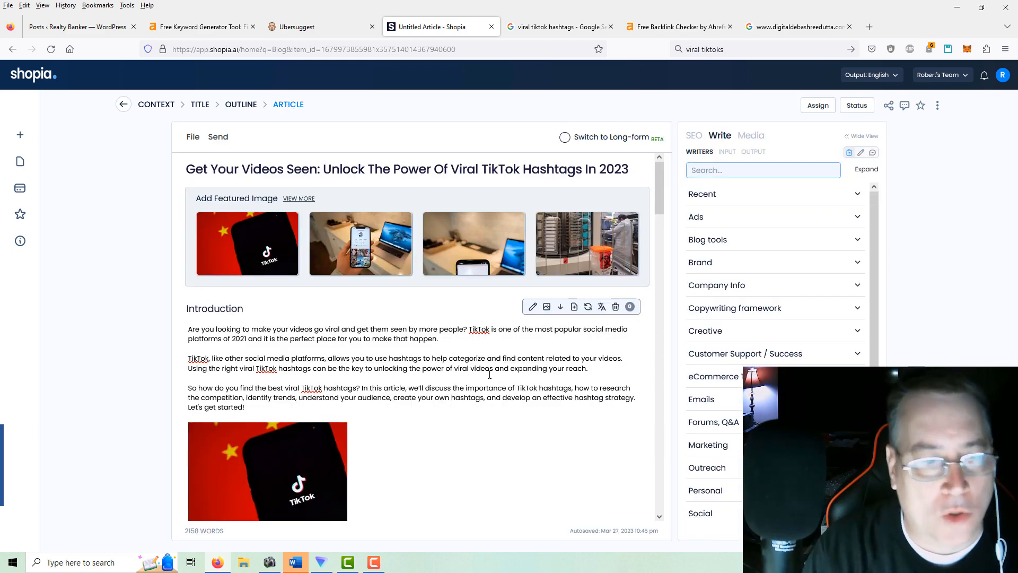
{"action": "scroll", "coordinate": [489, 374], "scroll_direction": "down", "scroll_amount": 1}
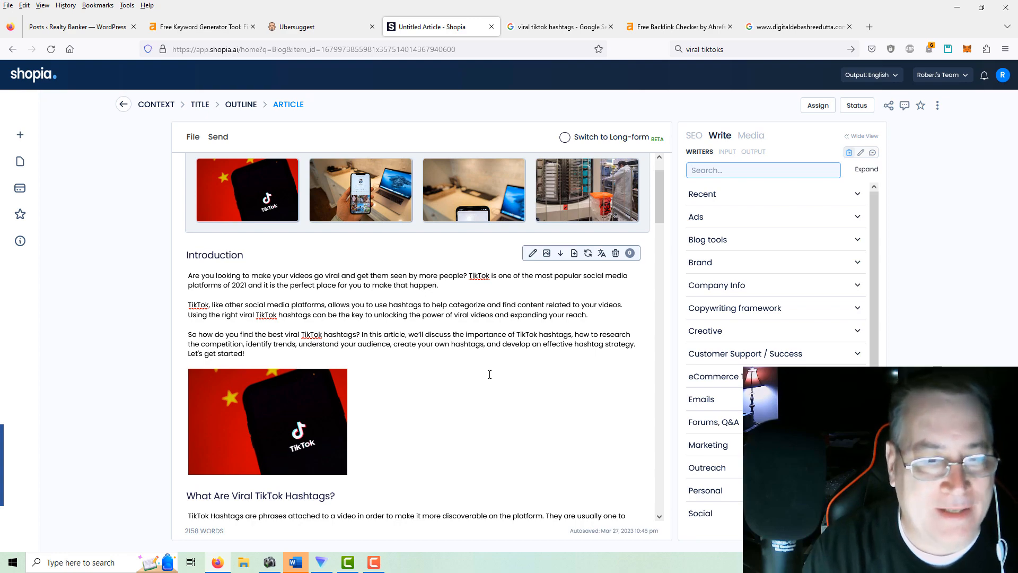
{"action": "scroll", "coordinate": [489, 374], "scroll_direction": "down", "scroll_amount": 5}
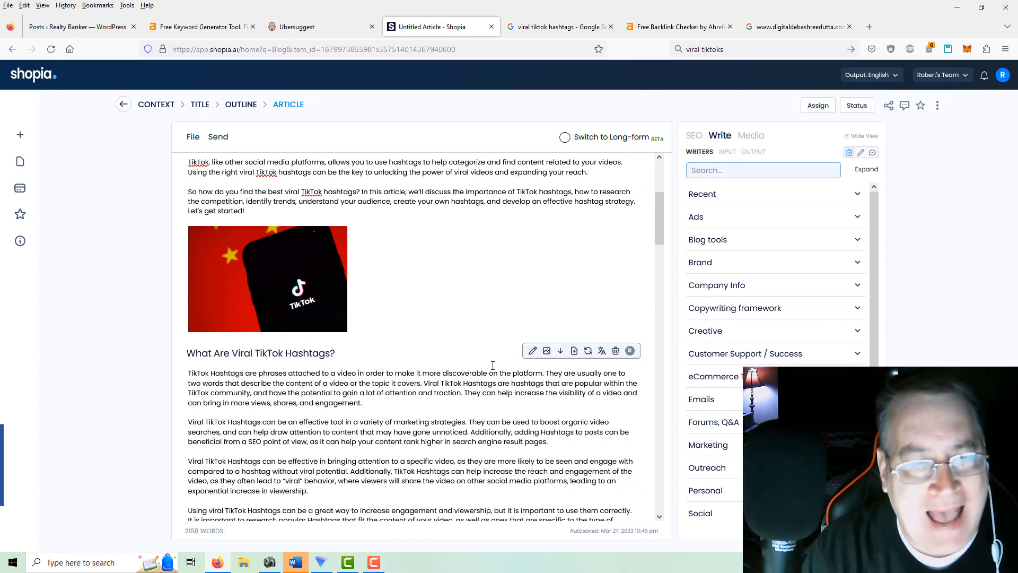
{"action": "scroll", "coordinate": [493, 365], "scroll_direction": "down", "scroll_amount": 15}
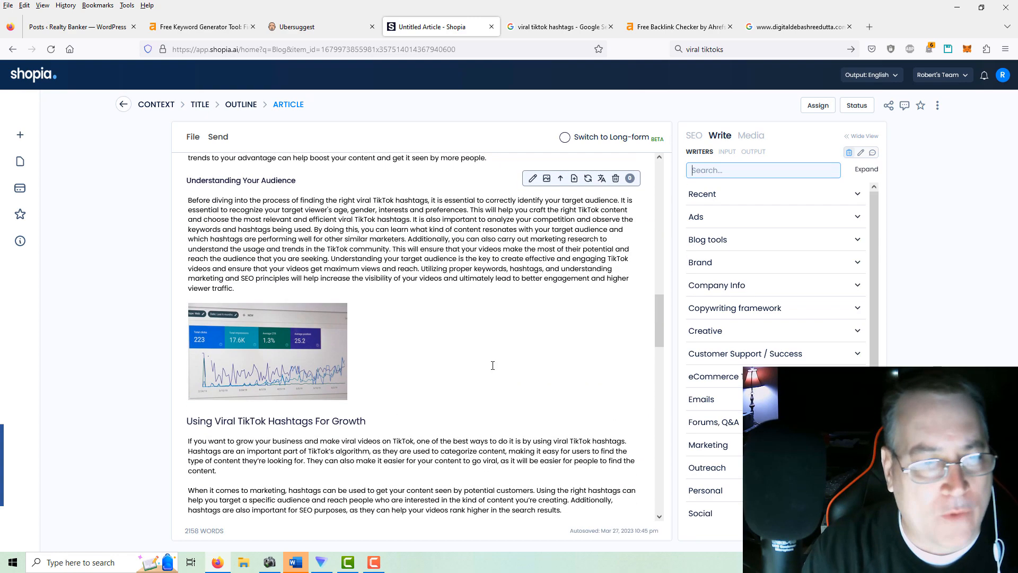
{"action": "scroll", "coordinate": [493, 366], "scroll_direction": "down", "scroll_amount": 12}
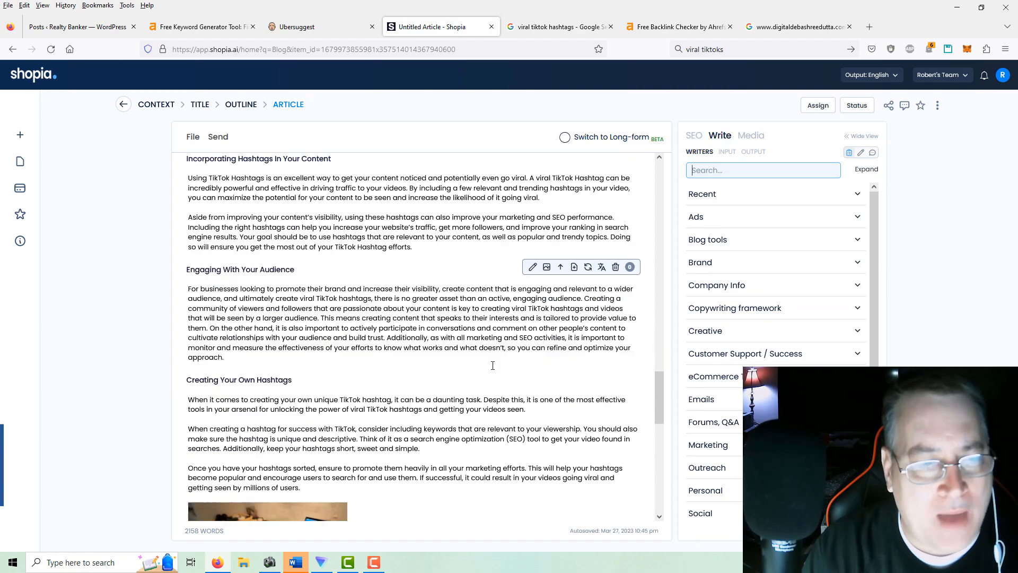
{"action": "scroll", "coordinate": [493, 366], "scroll_direction": "down", "scroll_amount": 12}
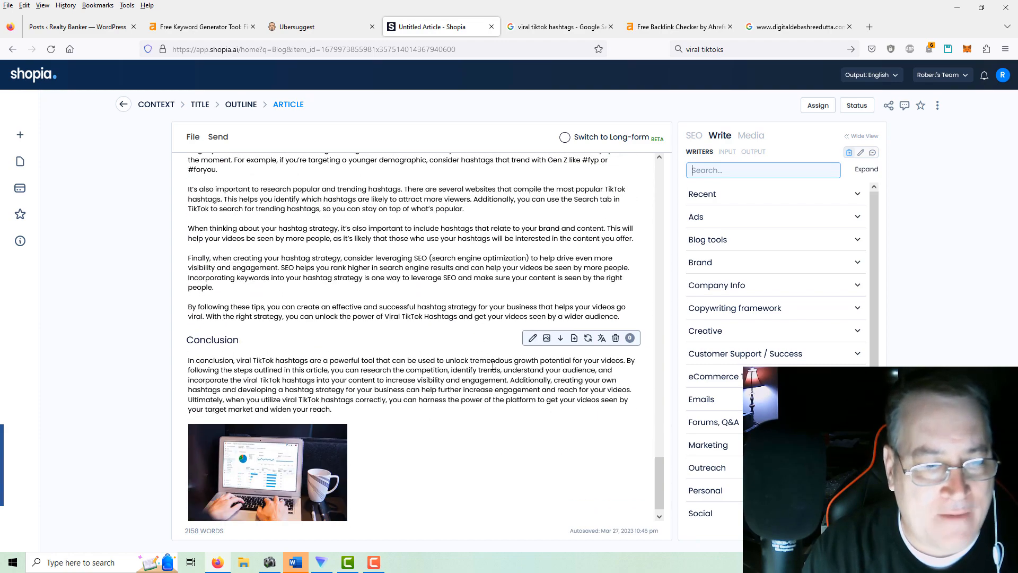
{"action": "scroll", "coordinate": [493, 366], "scroll_direction": "up", "scroll_amount": 12}
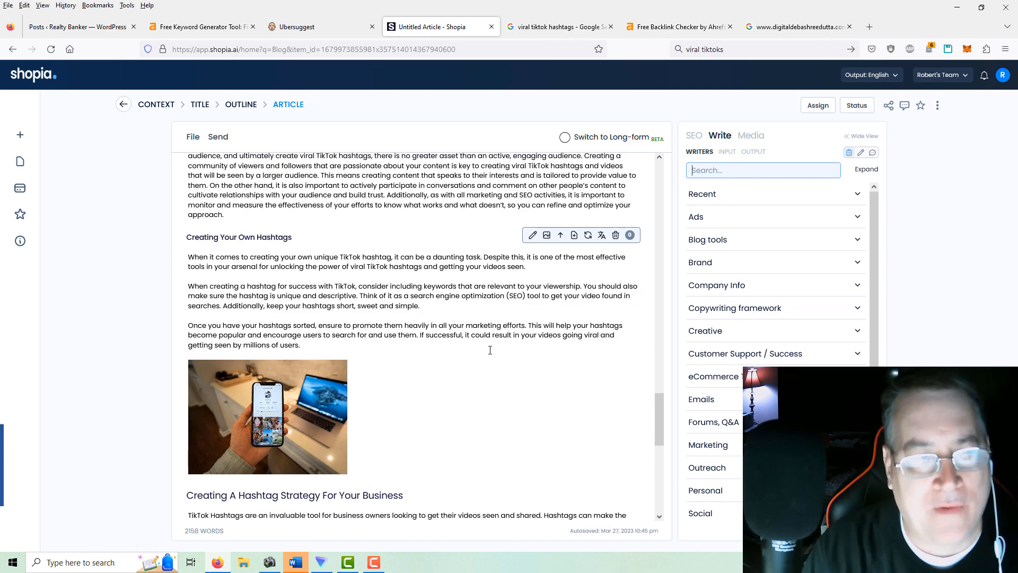
{"action": "scroll", "coordinate": [490, 347], "scroll_direction": "up", "scroll_amount": 6}
{"action": "scroll", "coordinate": [490, 347], "scroll_direction": "down", "scroll_amount": 10}
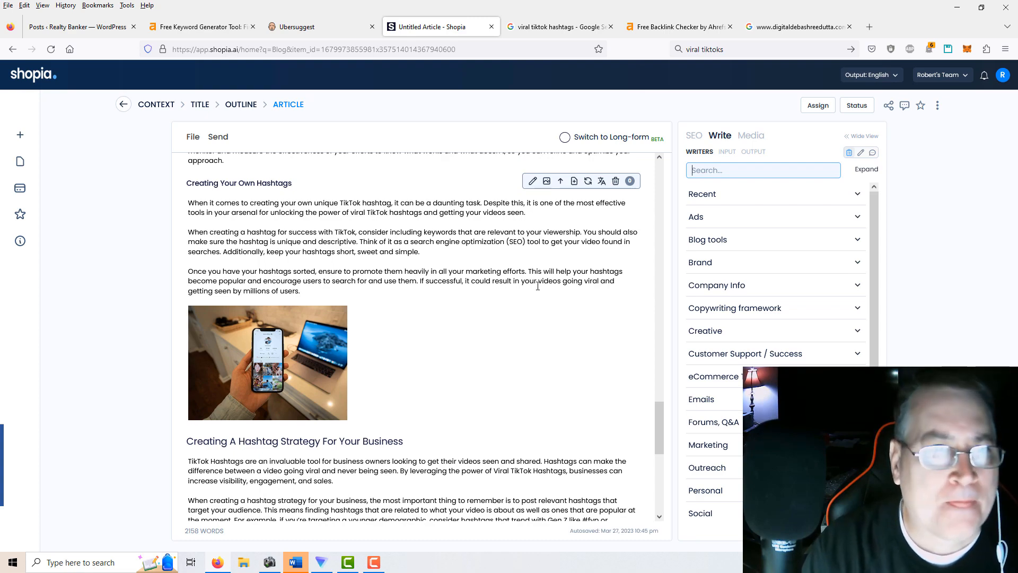
{"action": "scroll", "coordinate": [492, 344], "scroll_direction": "up", "scroll_amount": 15}
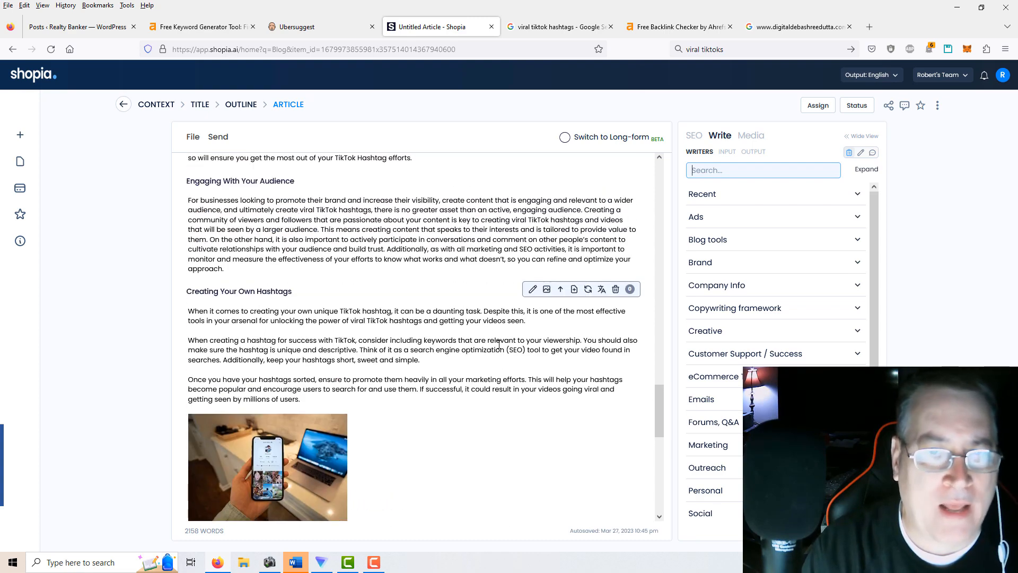
{"action": "scroll", "coordinate": [500, 329], "scroll_direction": "up", "scroll_amount": 10}
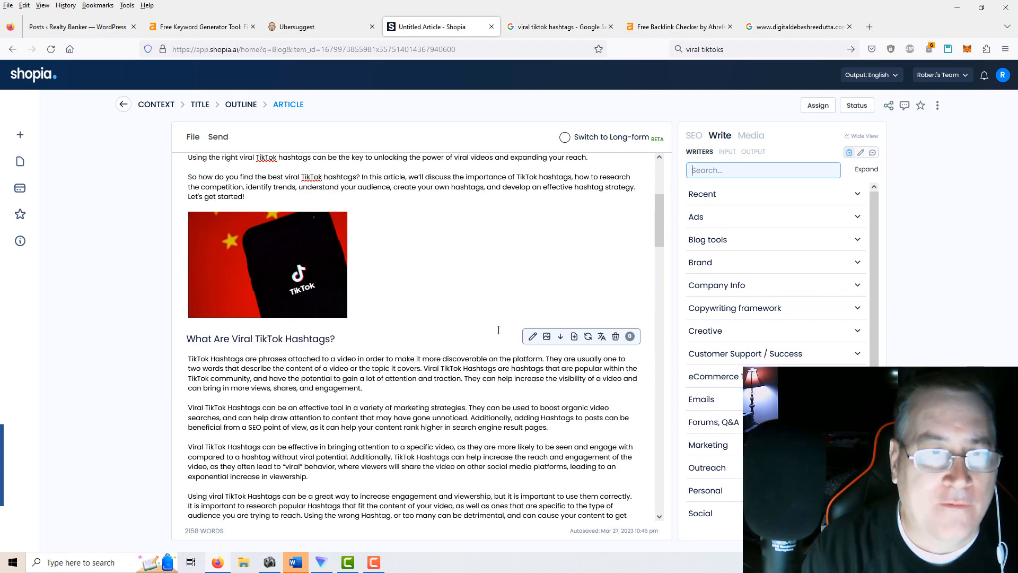
Copy the finished article as HTML to the clipboard.
{"action": "left_click", "coordinate": [193, 137]}
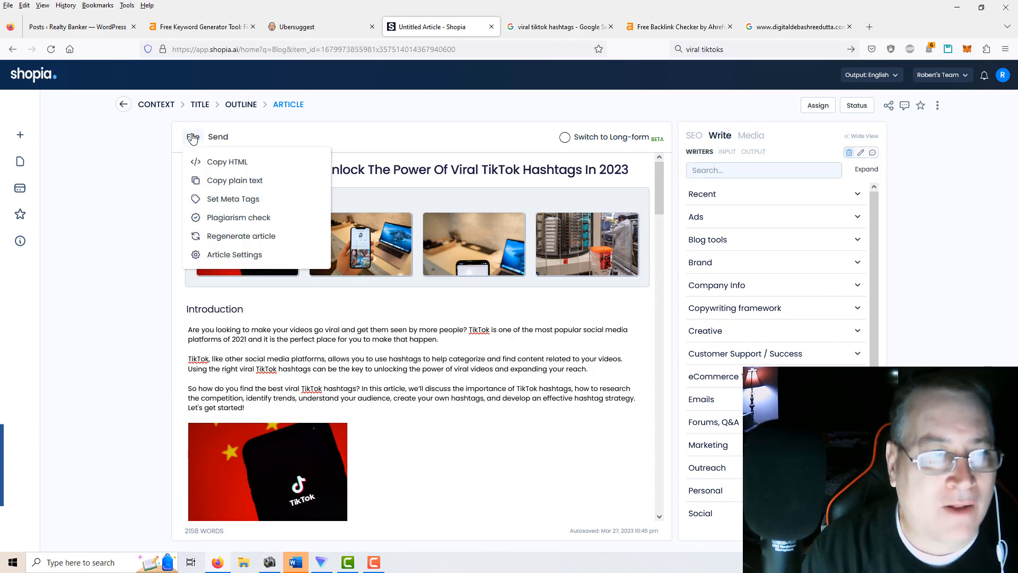
{"action": "left_click", "coordinate": [228, 166]}
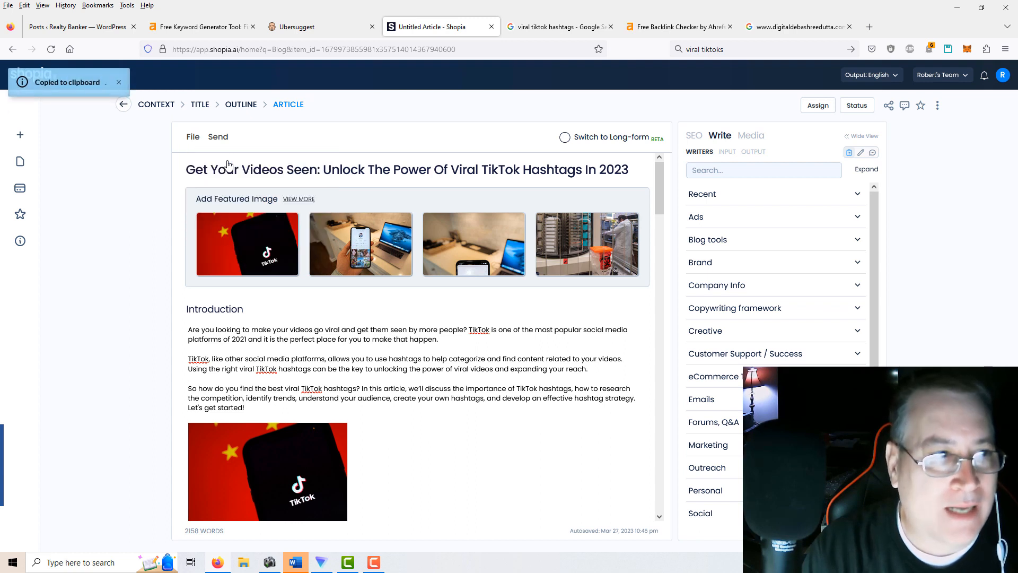